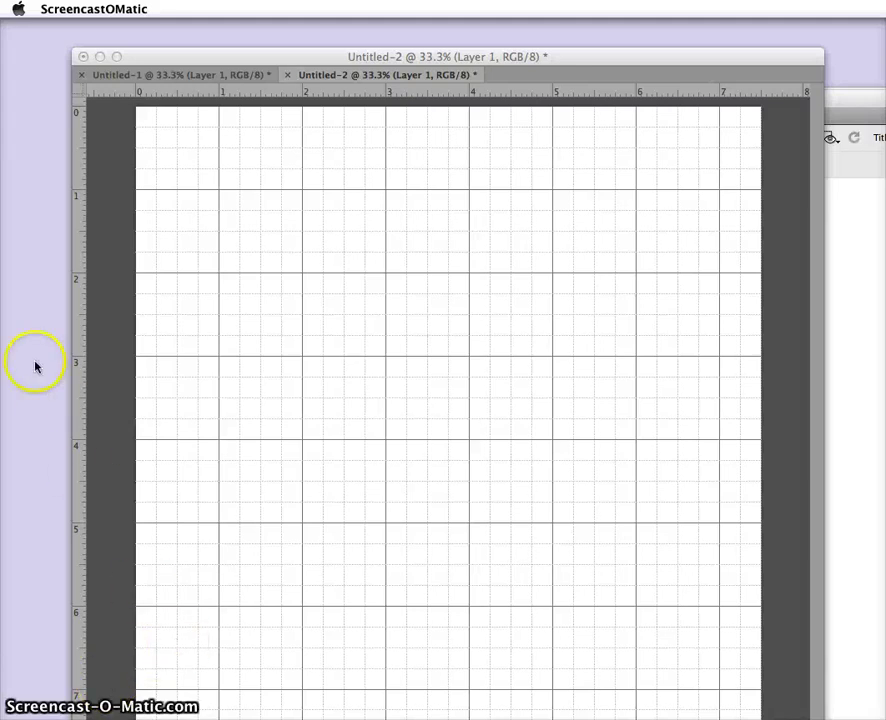
- Activate the Photoshop window showing the blank gridded Untitled-2 canvas
click(307, 384)
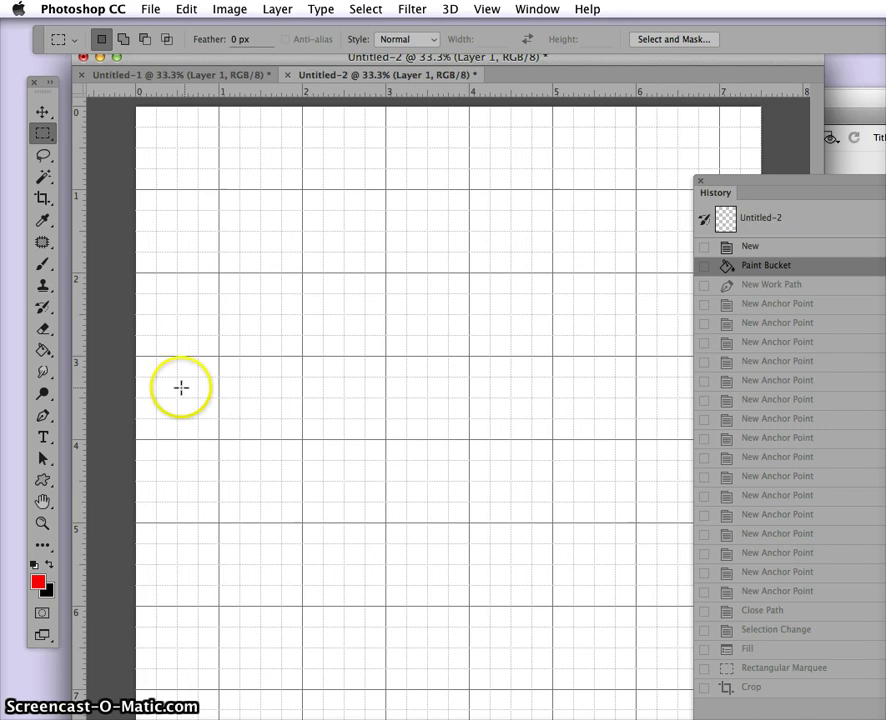
click(43, 418)
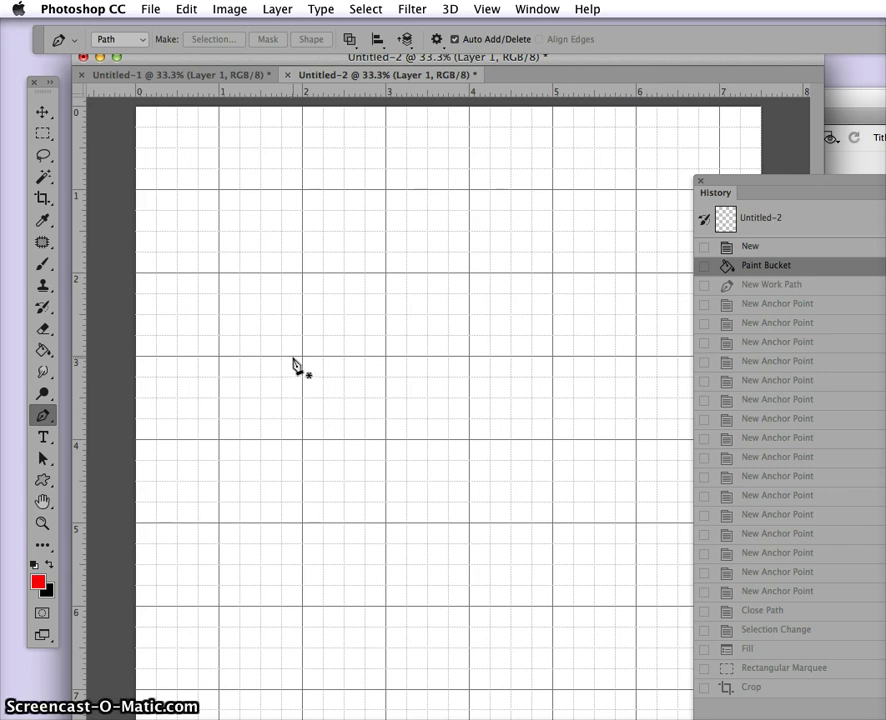
click(255, 357)
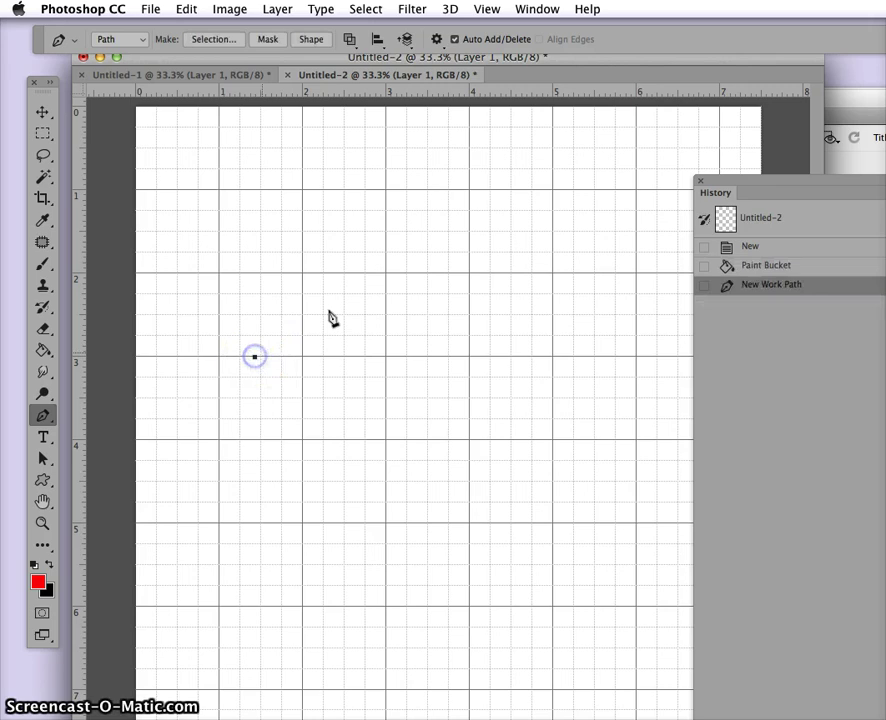
click(364, 283)
click(479, 414)
drag(417, 472, 339, 484)
drag(357, 357, 370, 361)
click(511, 305)
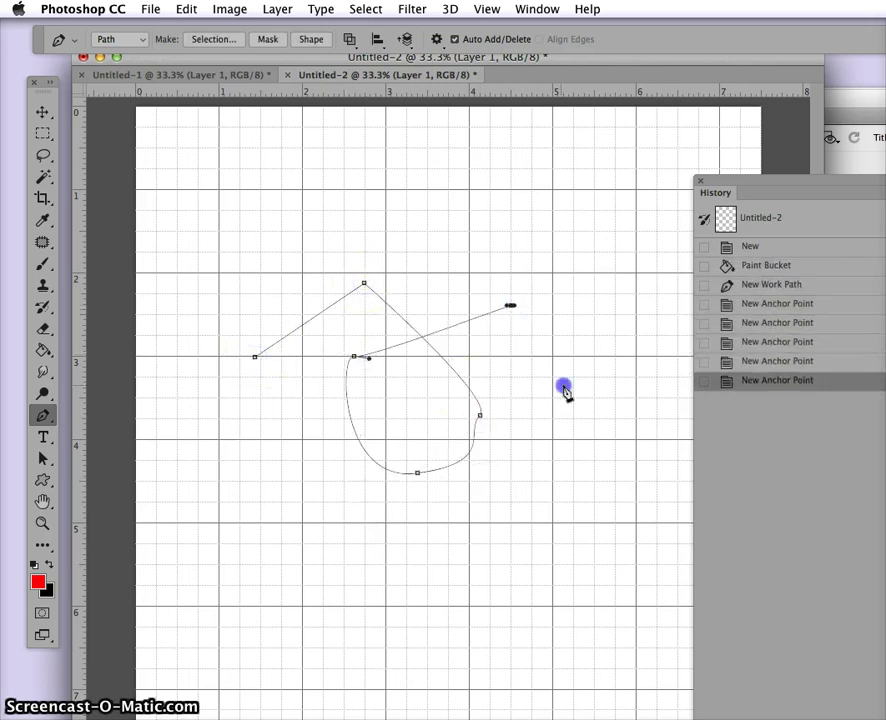
drag(564, 386, 566, 450)
drag(565, 551, 514, 587)
drag(450, 611, 437, 579)
drag(441, 539, 555, 518)
drag(600, 537, 600, 648)
drag(379, 567, 325, 500)
click(345, 432)
drag(443, 458, 474, 492)
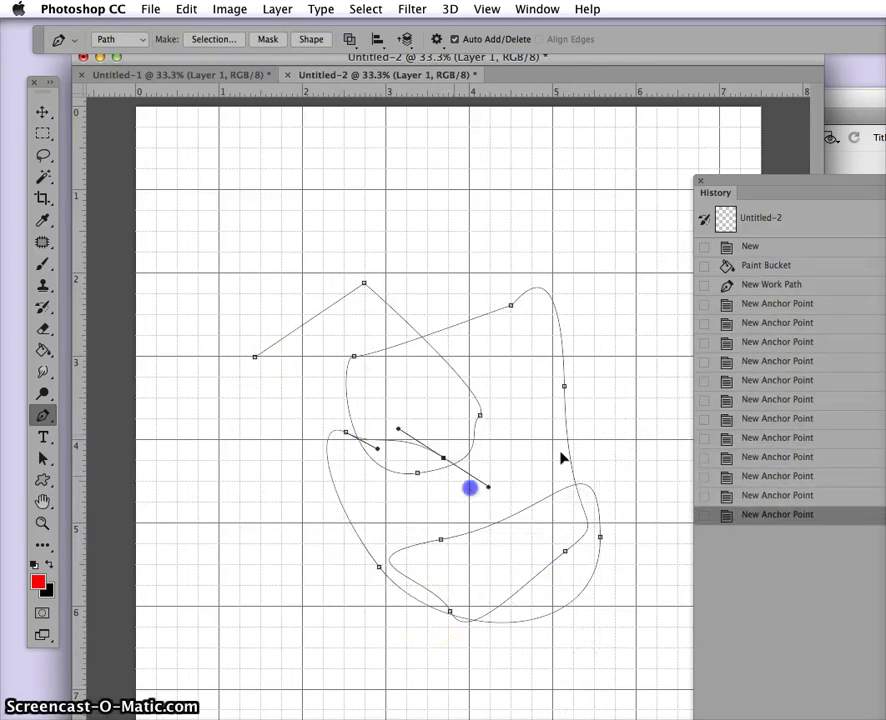
drag(614, 441, 640, 400)
drag(657, 277, 592, 234)
drag(535, 219, 490, 345)
drag(435, 251, 424, 262)
click(364, 306)
drag(311, 375, 300, 332)
drag(268, 205, 362, 221)
click(410, 244)
click(425, 340)
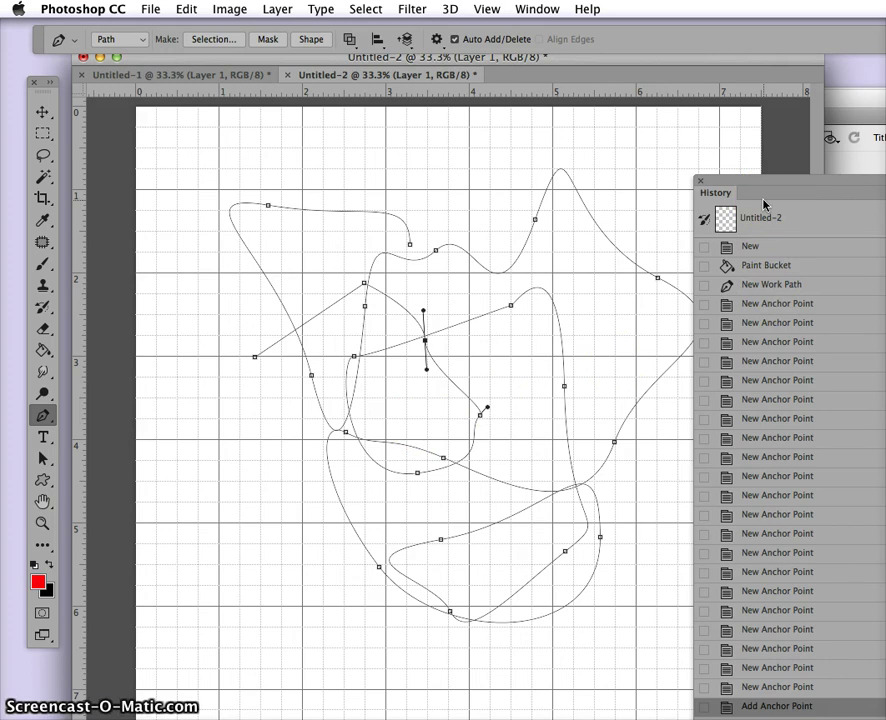
click(764, 268)
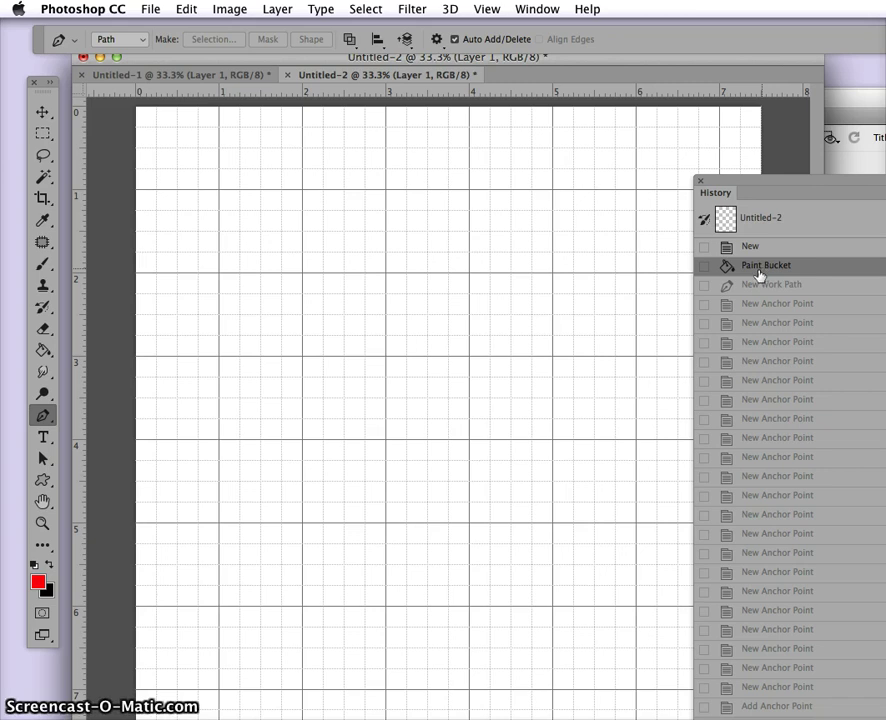
- Draw a Pen path with a three-point zigzag peak, then a rounded bump curving down right
click(221, 358)
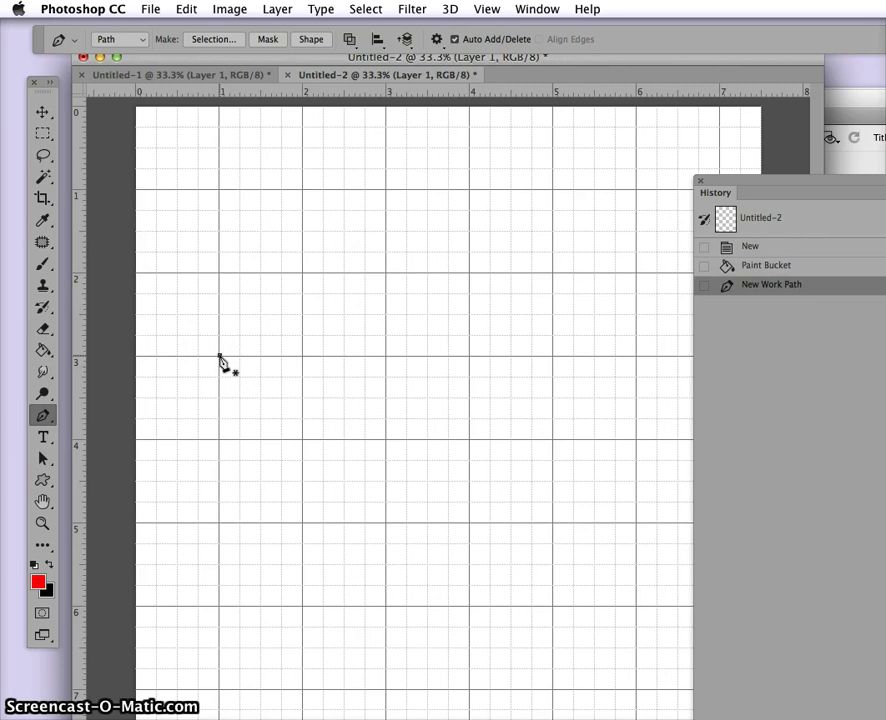
click(302, 273)
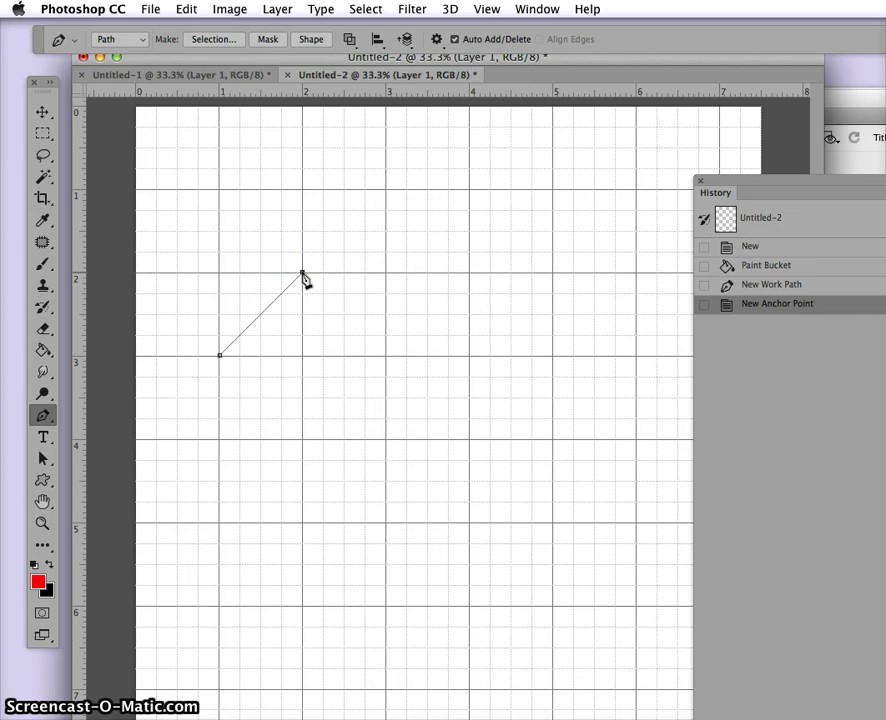
click(386, 356)
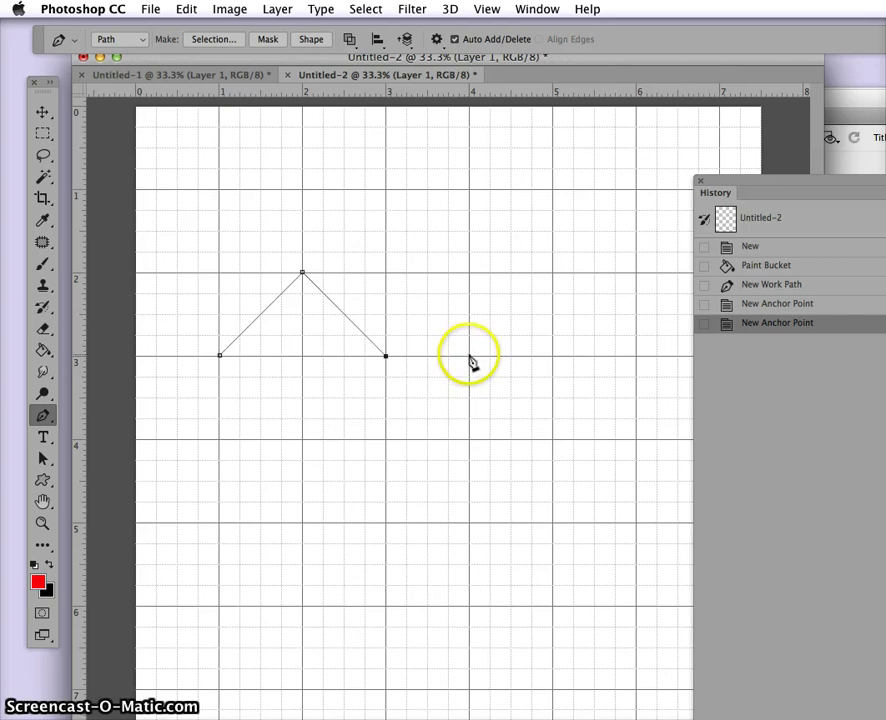
drag(470, 356, 496, 423)
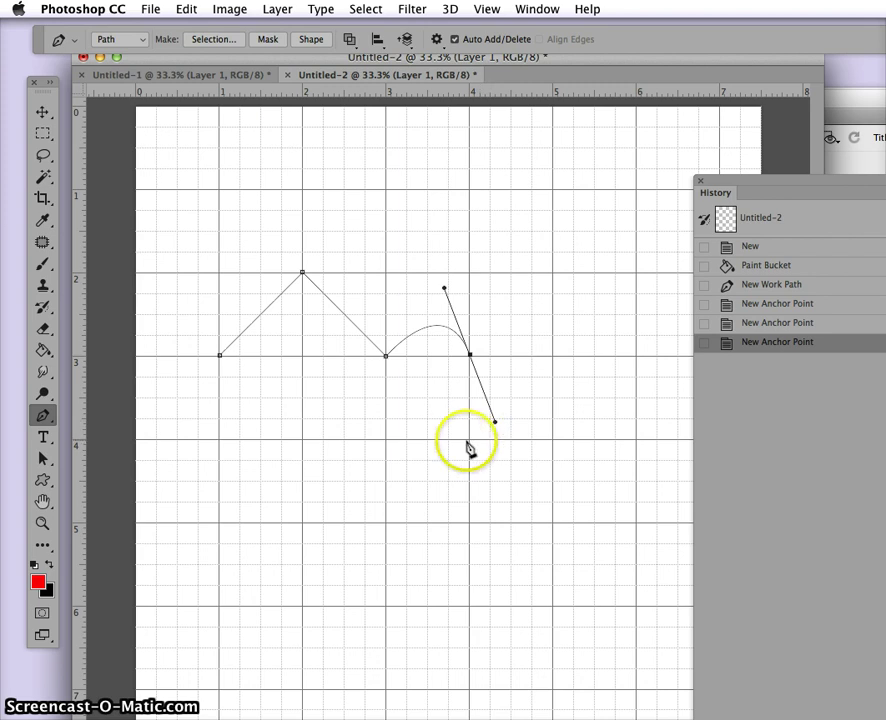
click(451, 442)
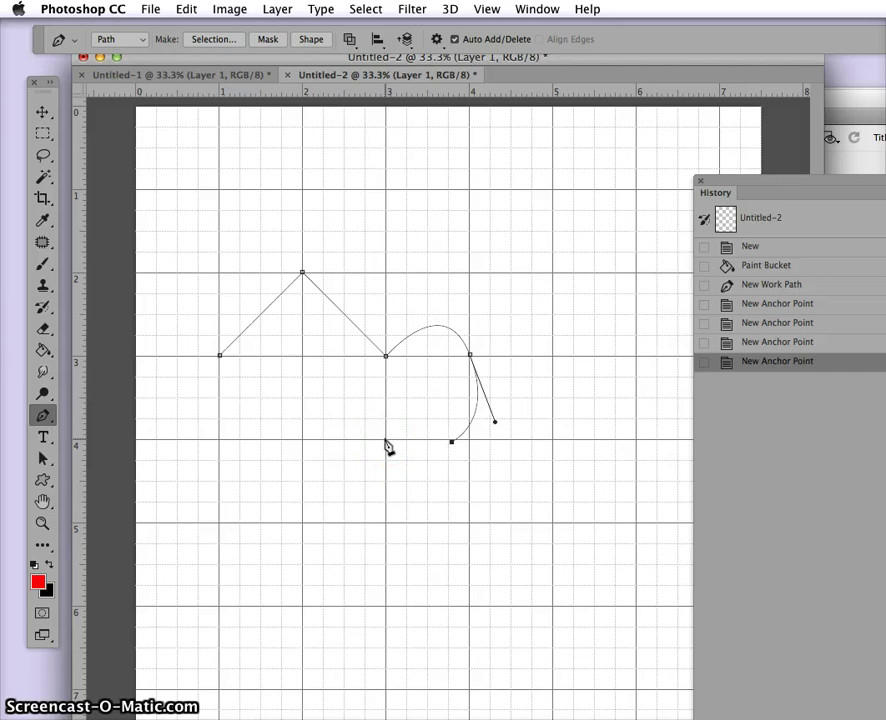
- Extend the path with straight steps right and down into a curved loop
click(386, 441)
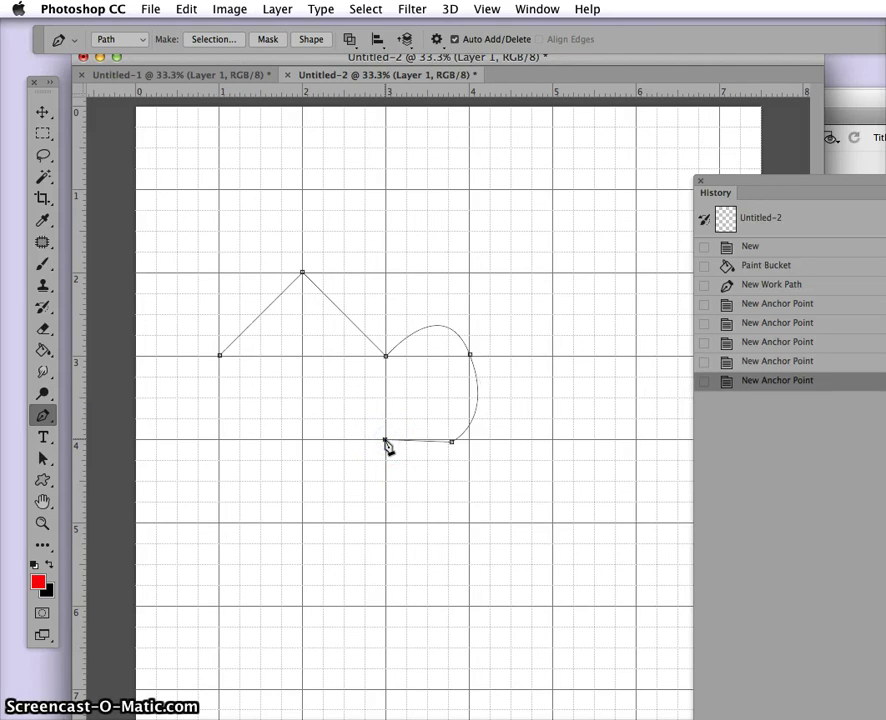
click(386, 501)
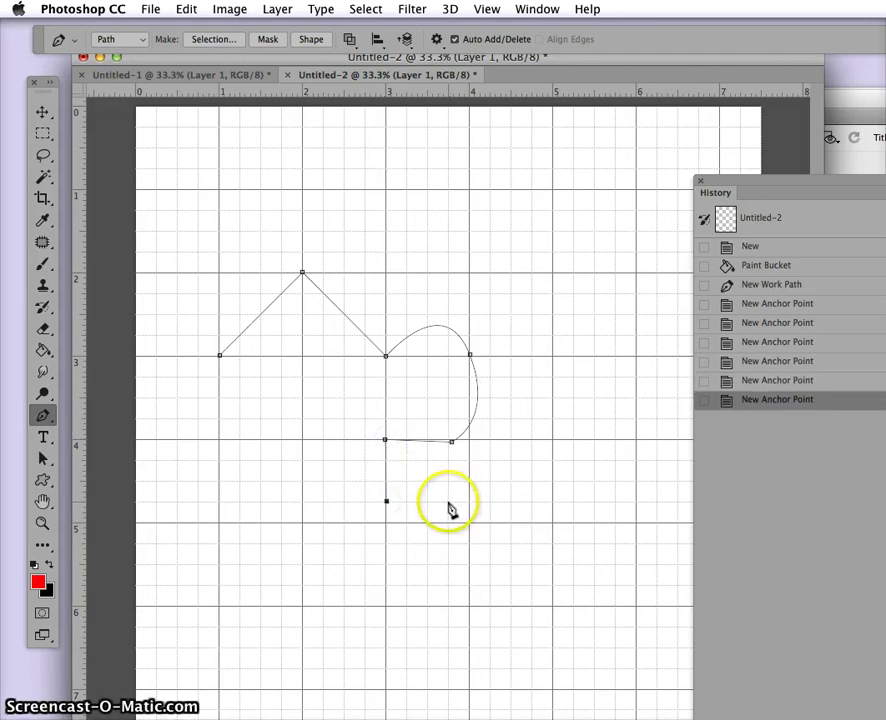
click(448, 502)
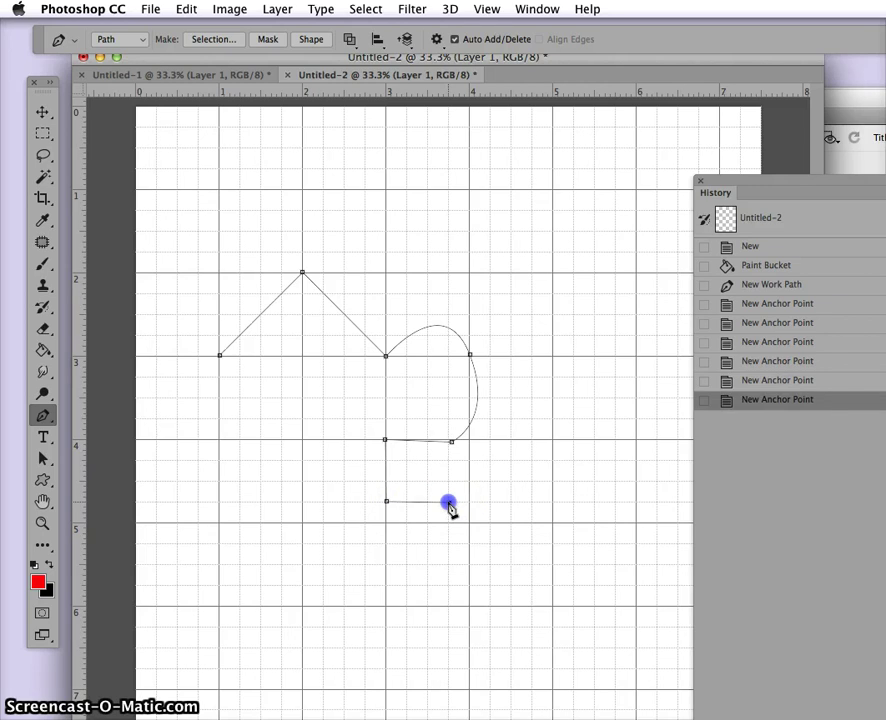
click(511, 522)
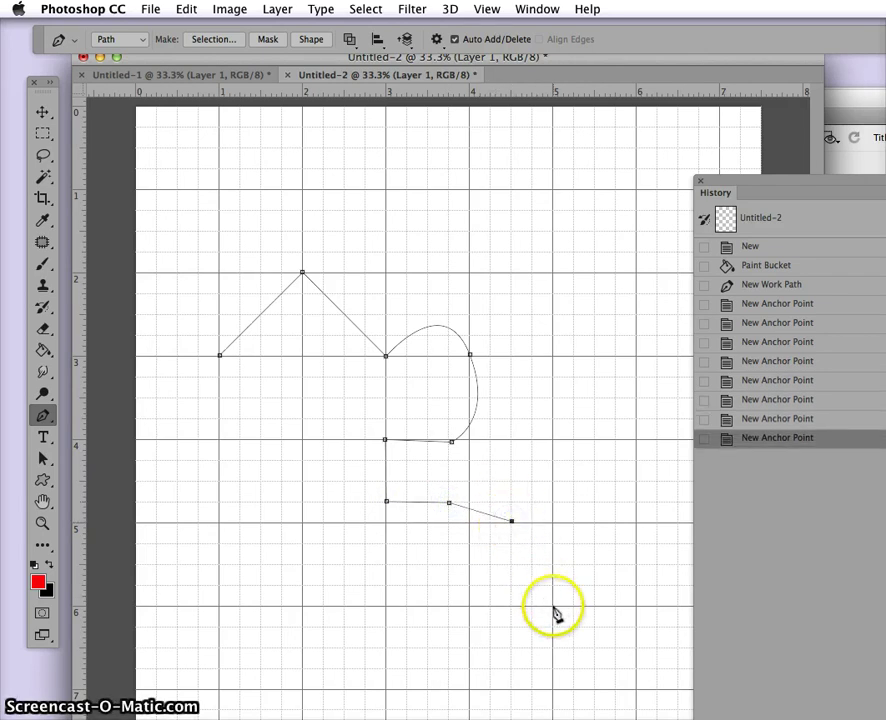
drag(554, 601, 509, 677)
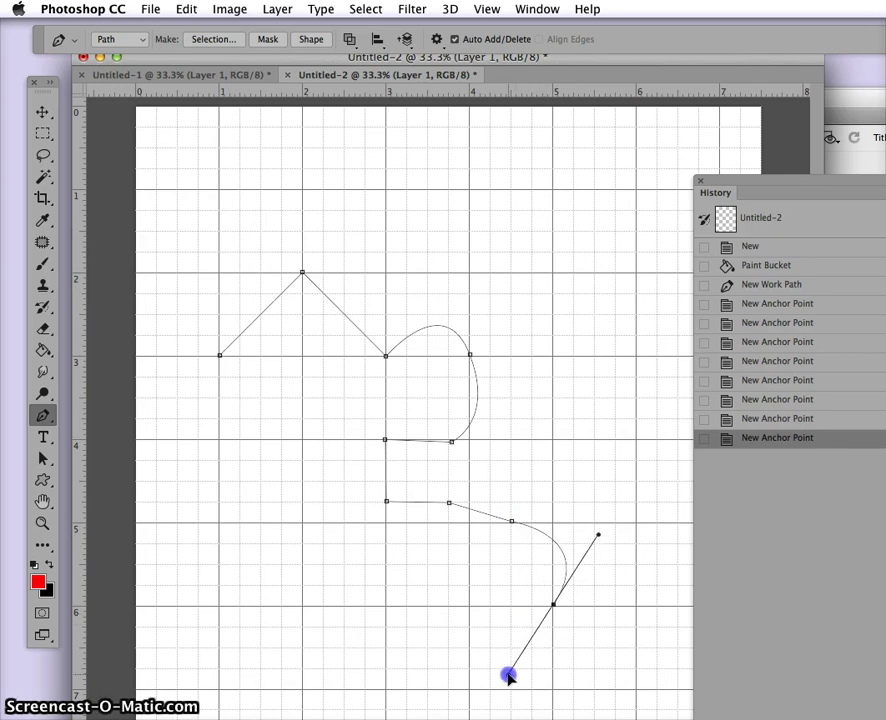
click(470, 608)
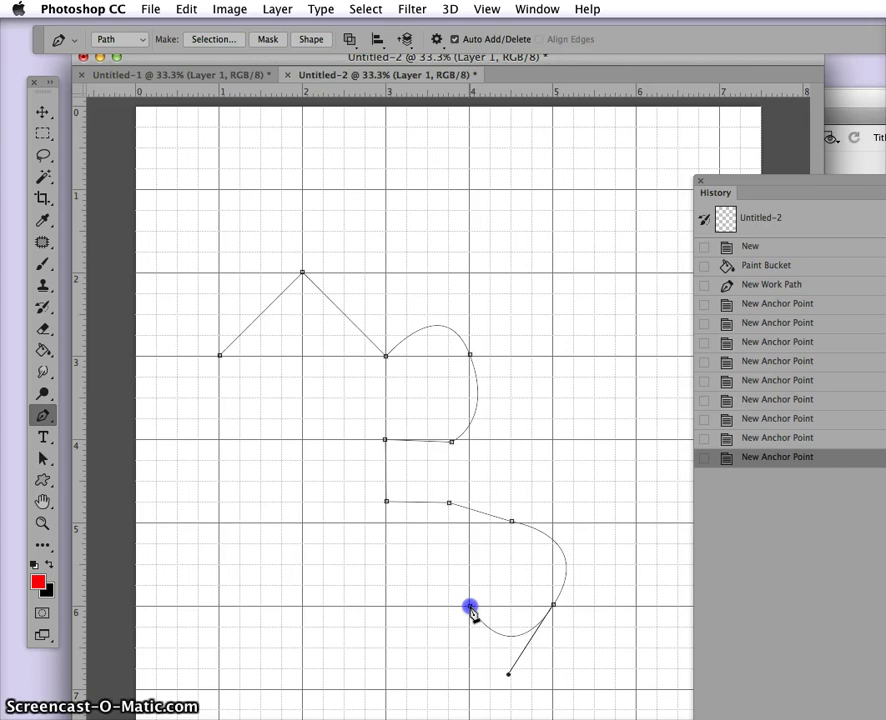
click(470, 608)
- Continue the path left to a point, then curve it out near the canvas bottom
click(387, 607)
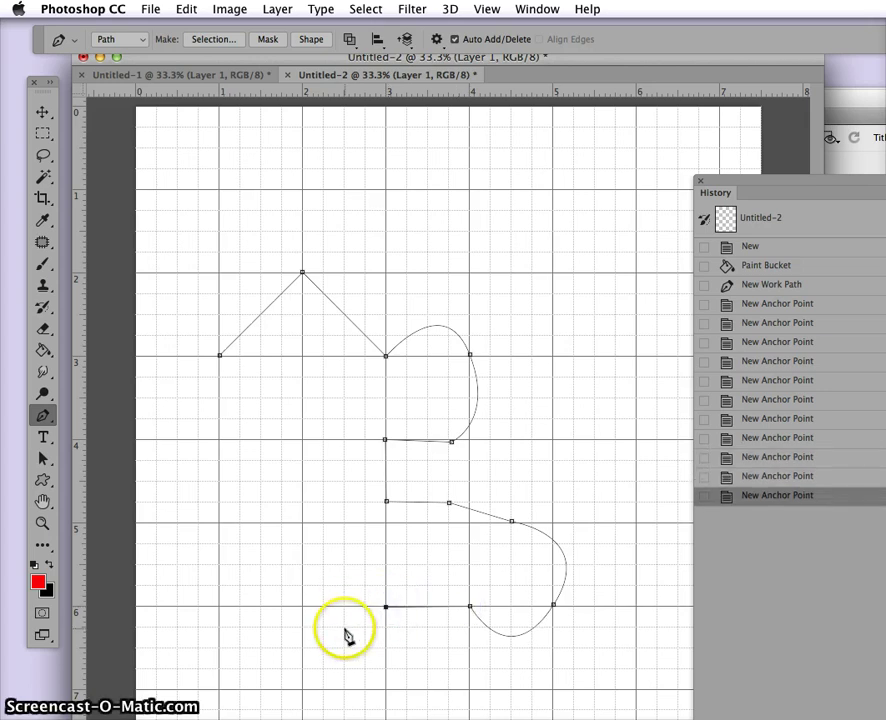
click(344, 629)
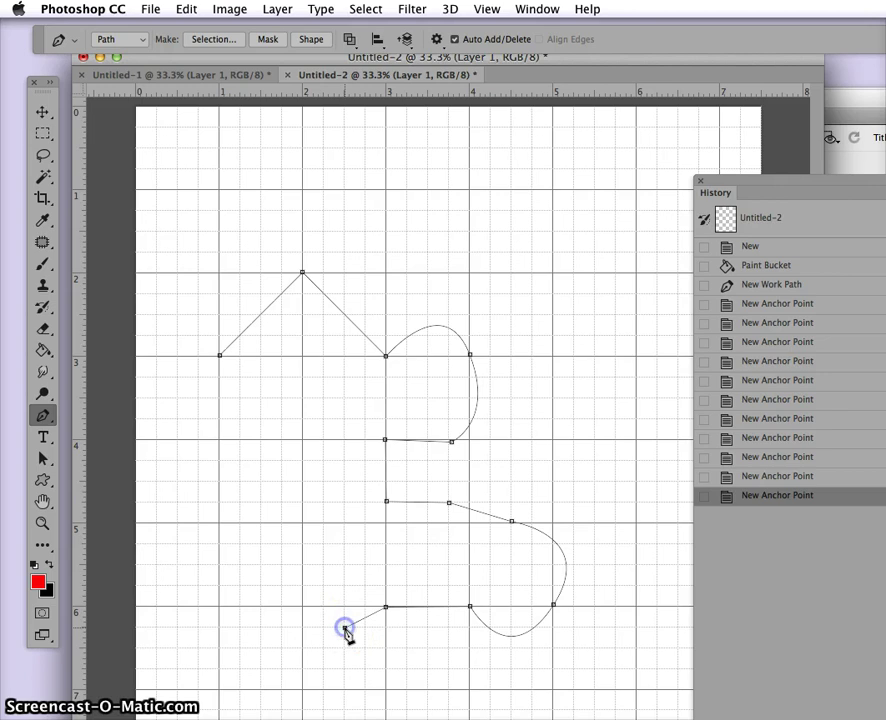
click(386, 668)
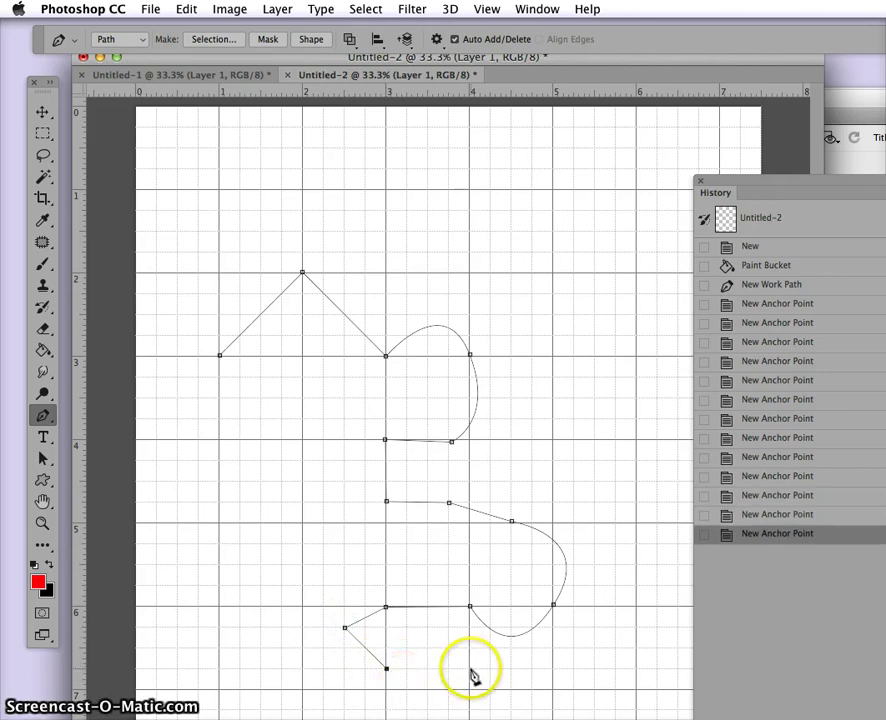
drag(470, 668, 484, 719)
click(367, 692)
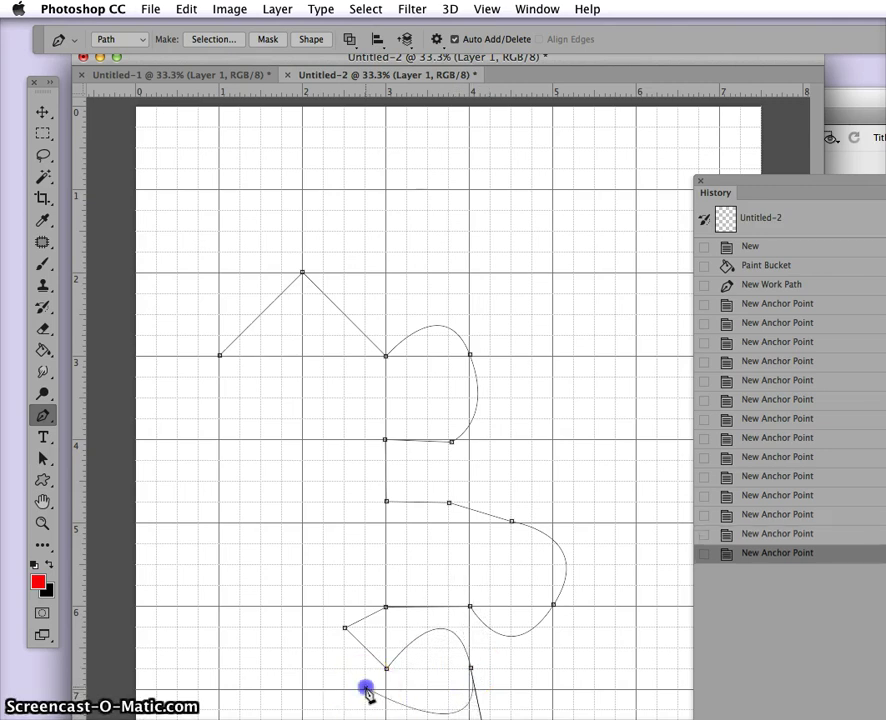
click(345, 628)
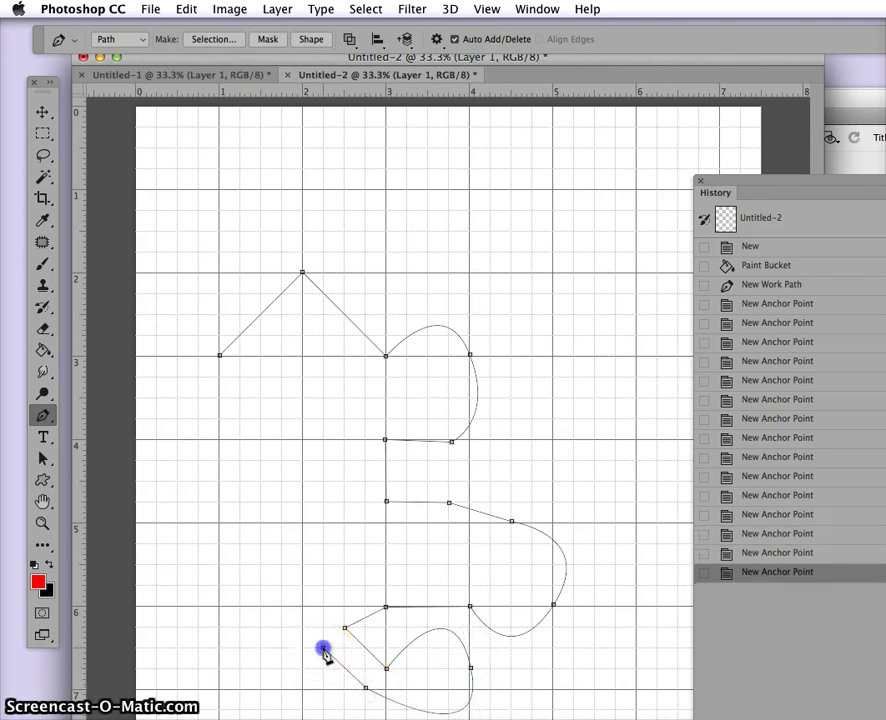
- Add zigzag and curved anchors up the left side, closing the path at its first anchor
click(261, 650)
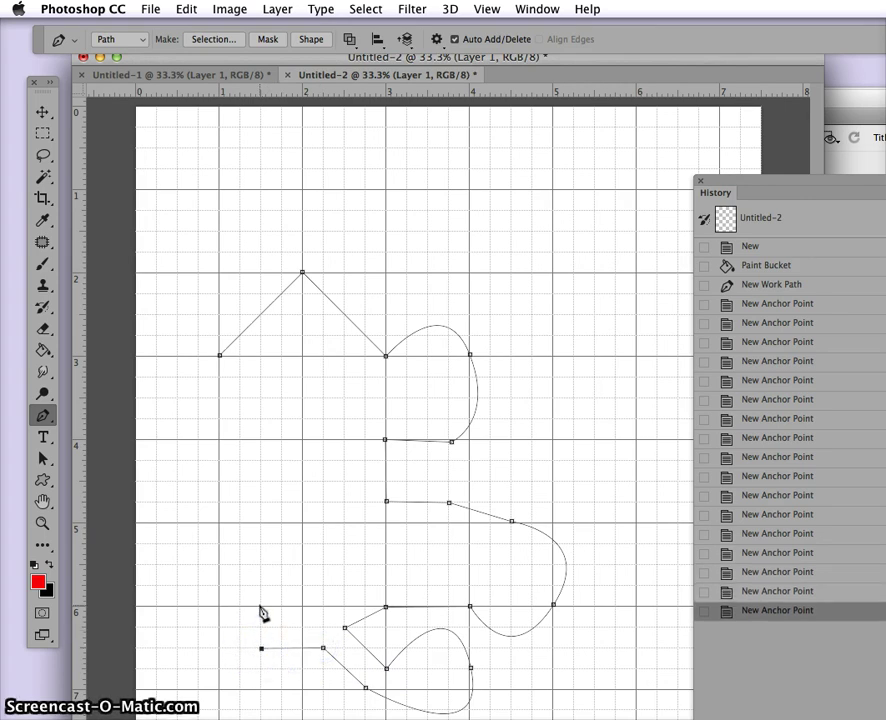
drag(263, 610, 305, 588)
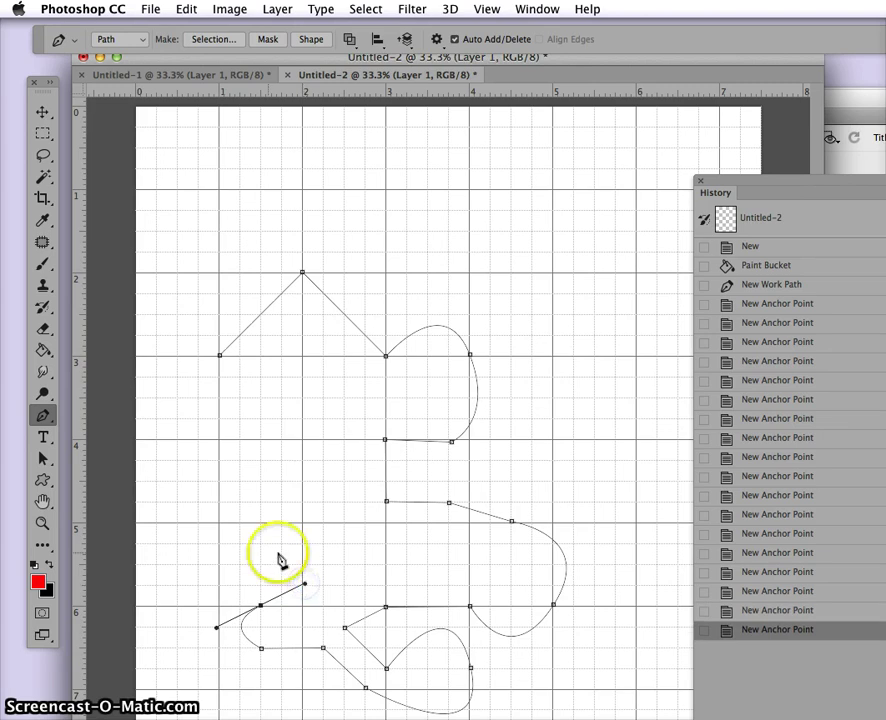
click(260, 558)
click(330, 541)
click(279, 497)
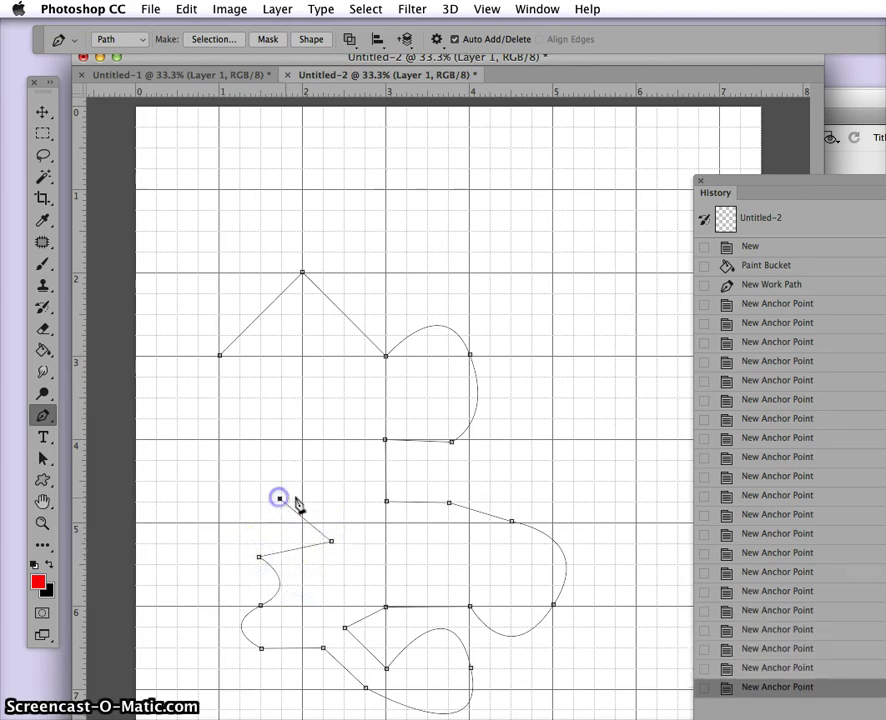
click(321, 492)
drag(296, 432, 203, 446)
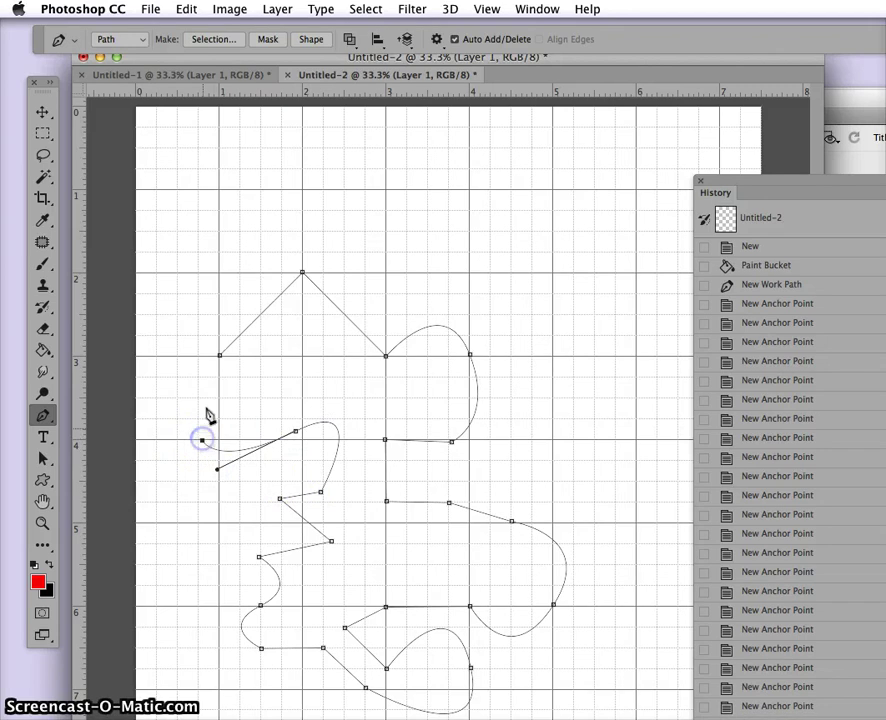
click(220, 357)
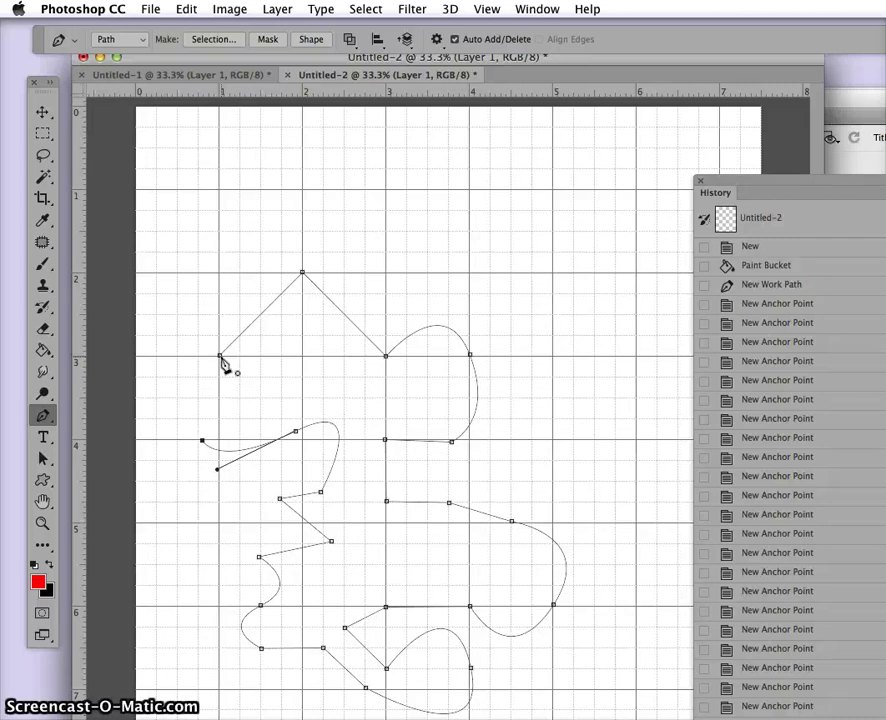
click(221, 357)
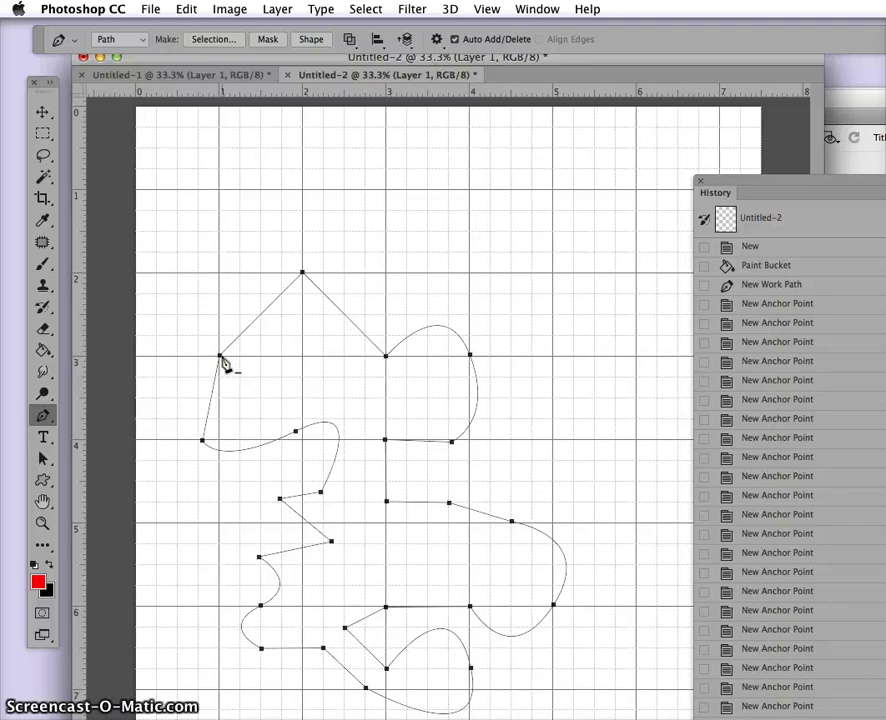
- Convert the closed path to a selection with Feather 0 and fill it red with Alt+Backspace
click(222, 40)
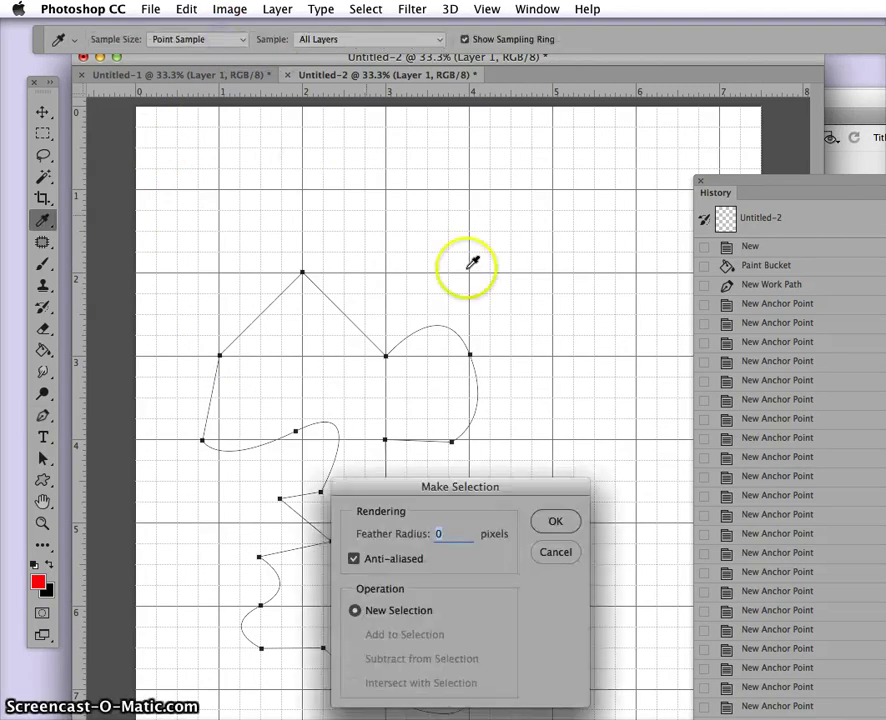
click(541, 527)
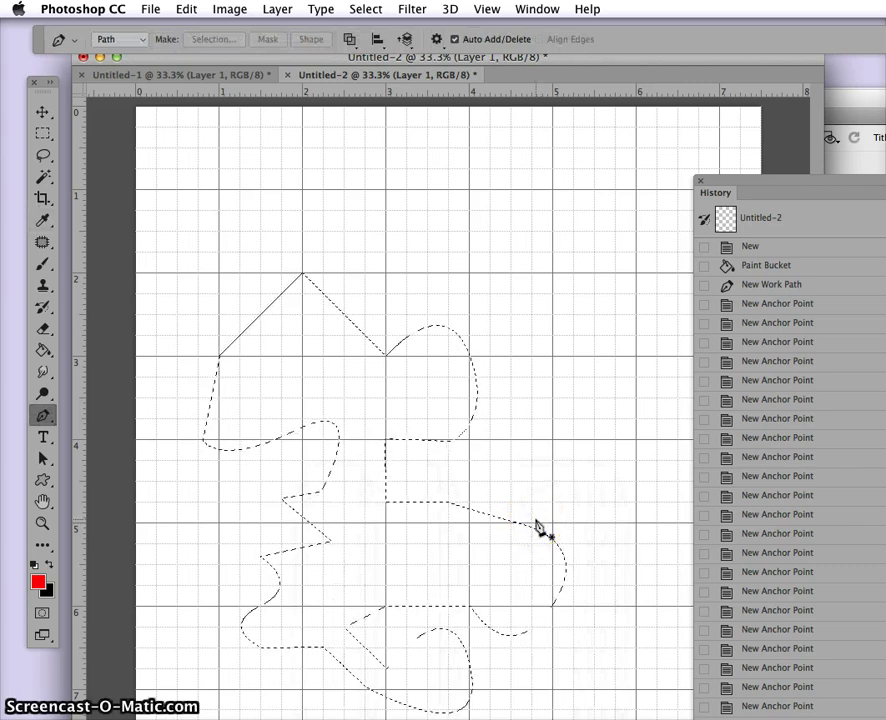
key(alt+BackSpace)
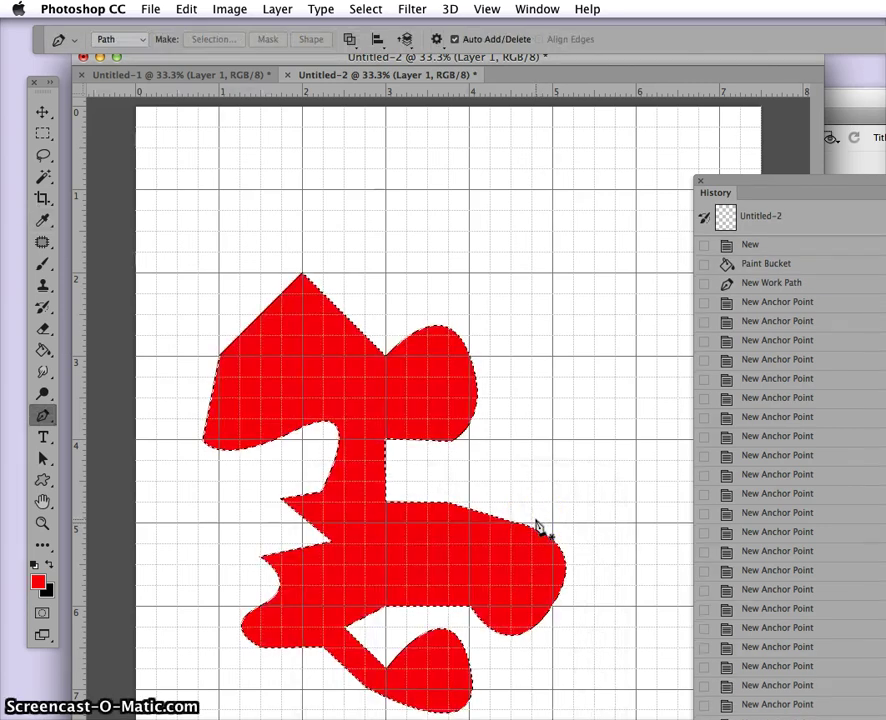
click(540, 518)
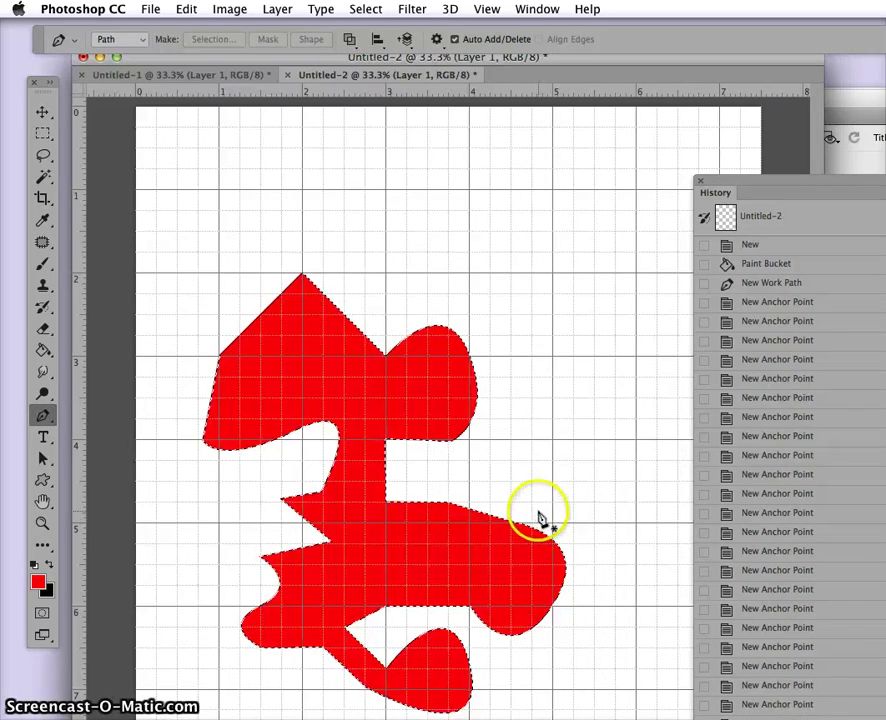
- Marquee-select a rectangle around the red shape and apply Image > Crop
click(43, 134)
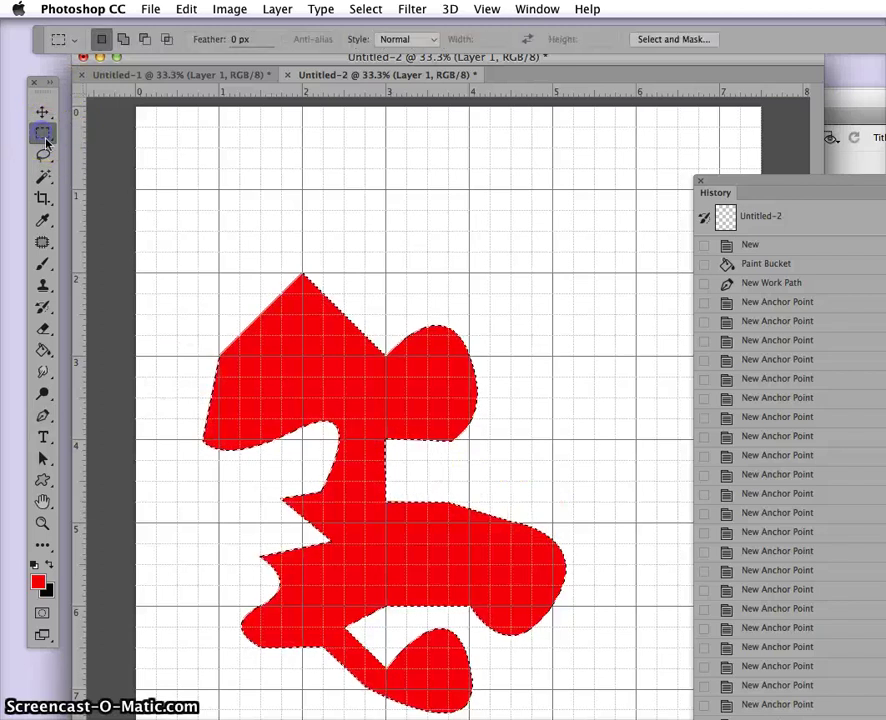
drag(199, 272, 566, 707)
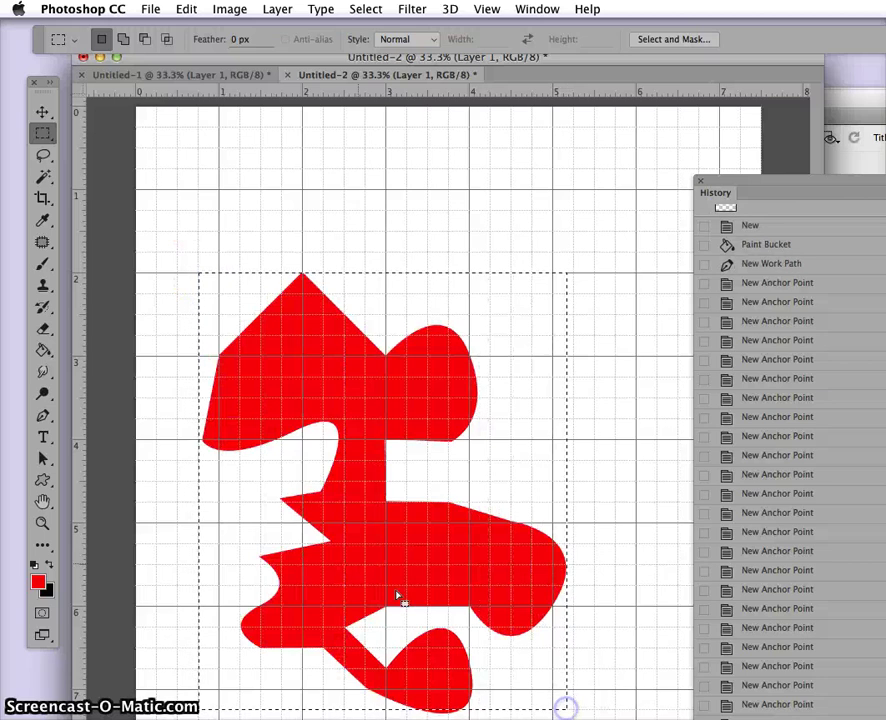
click(241, 10)
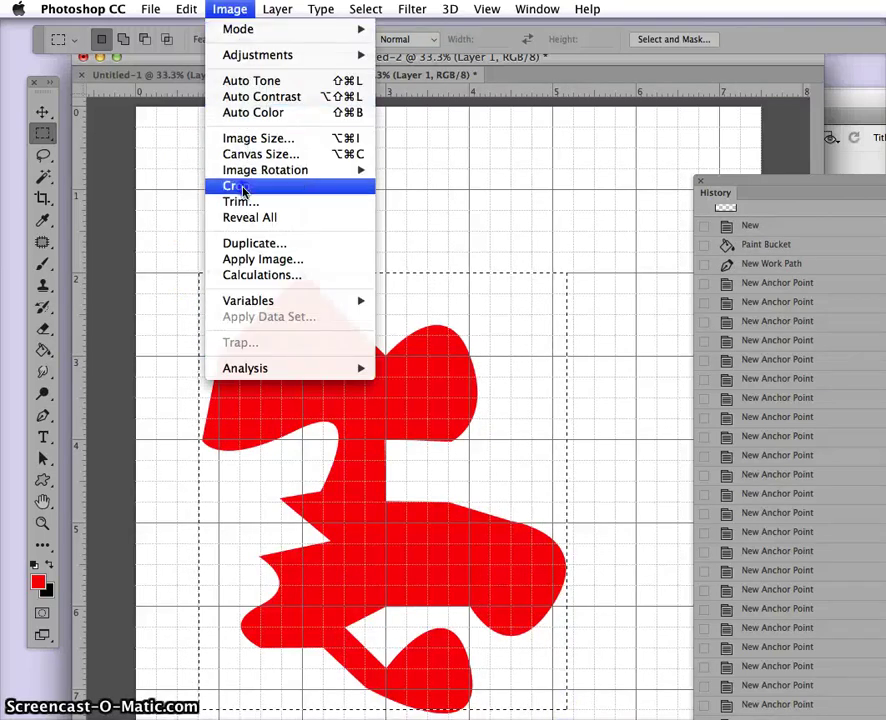
click(242, 189)
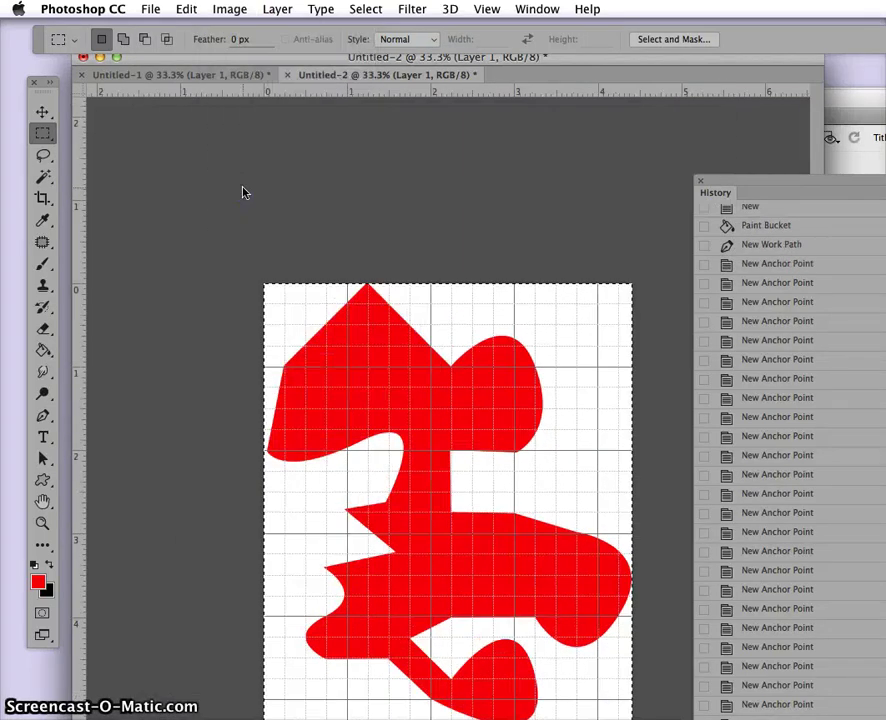
- Set up Save As to the Desktop with PNG format, naming the file doodle.png
click(150, 9)
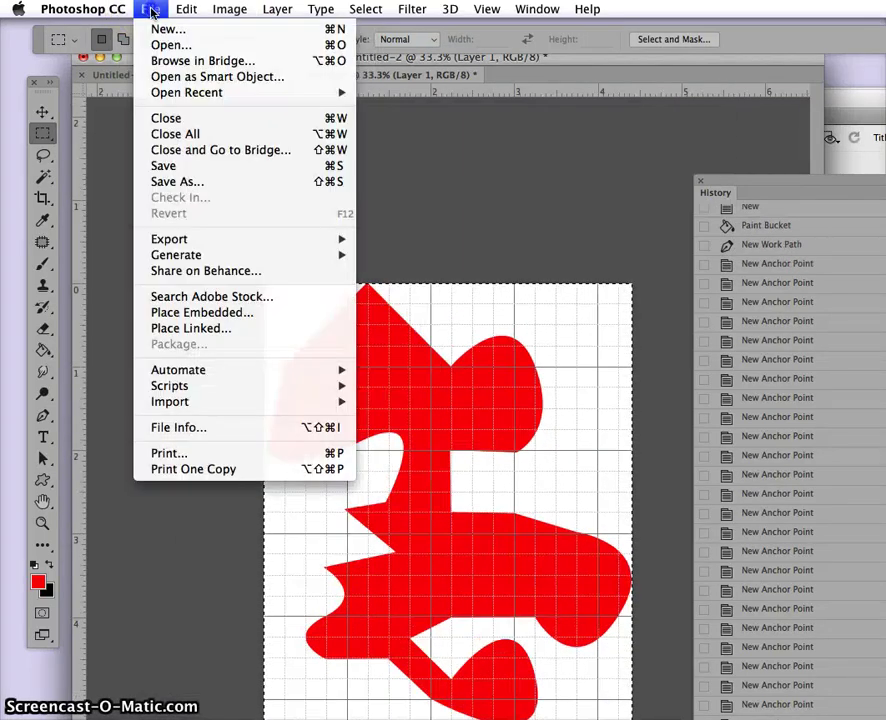
click(162, 182)
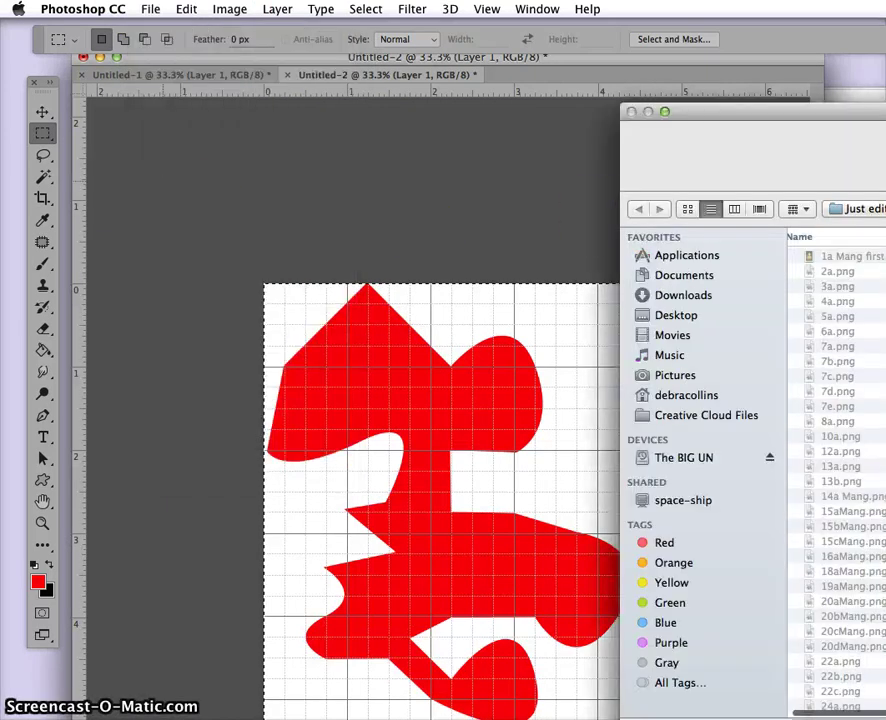
click(674, 318)
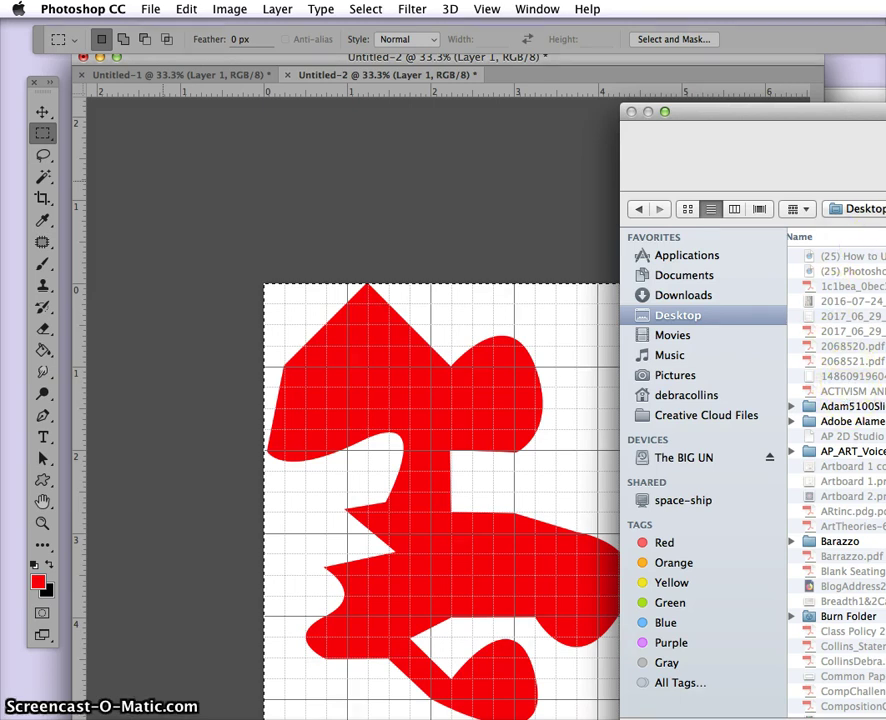
drag(814, 111, 331, 50)
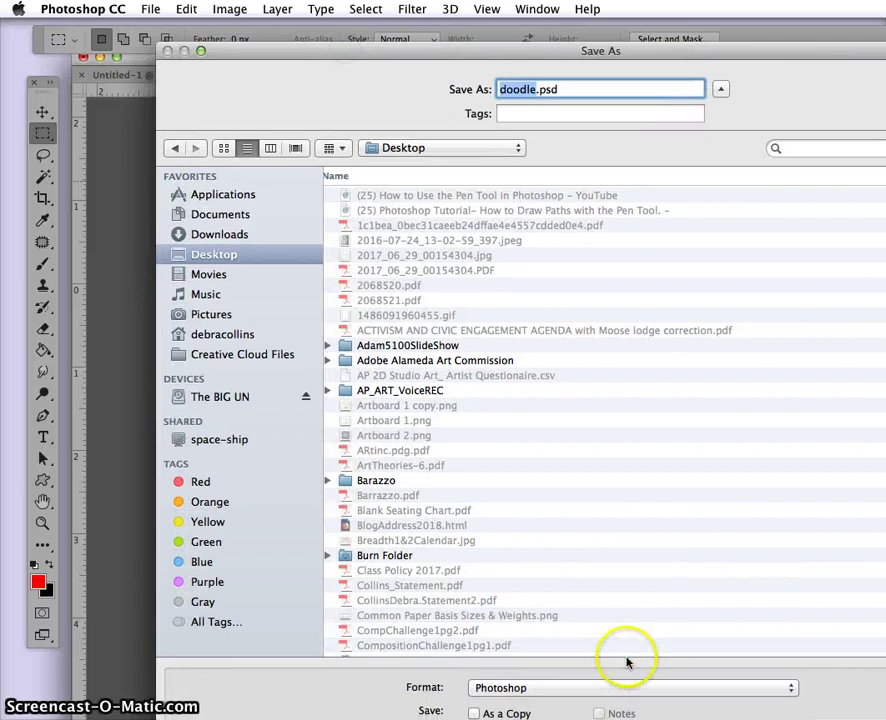
click(621, 690)
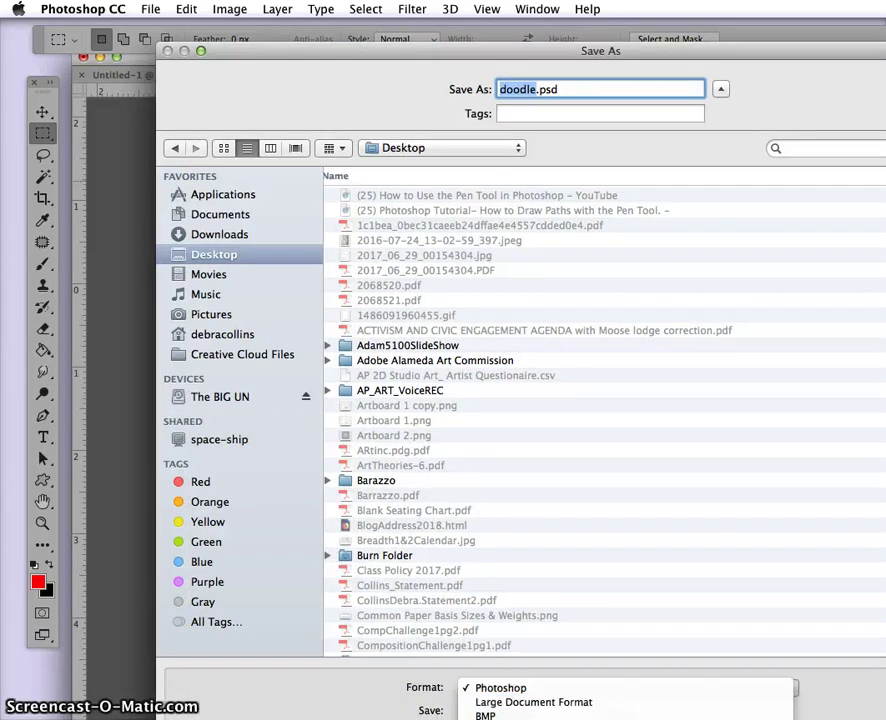
click(500, 717)
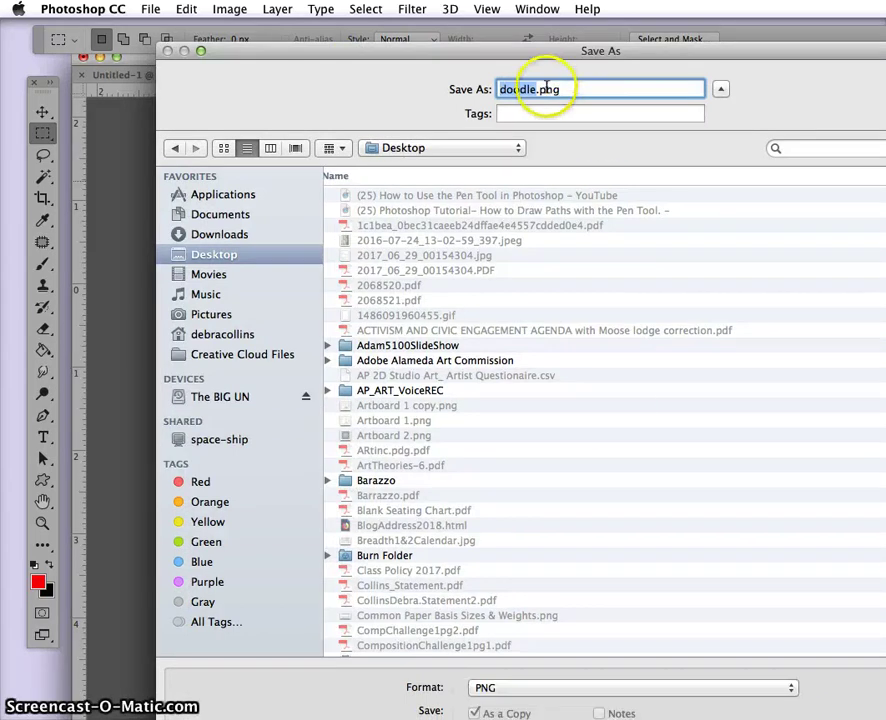